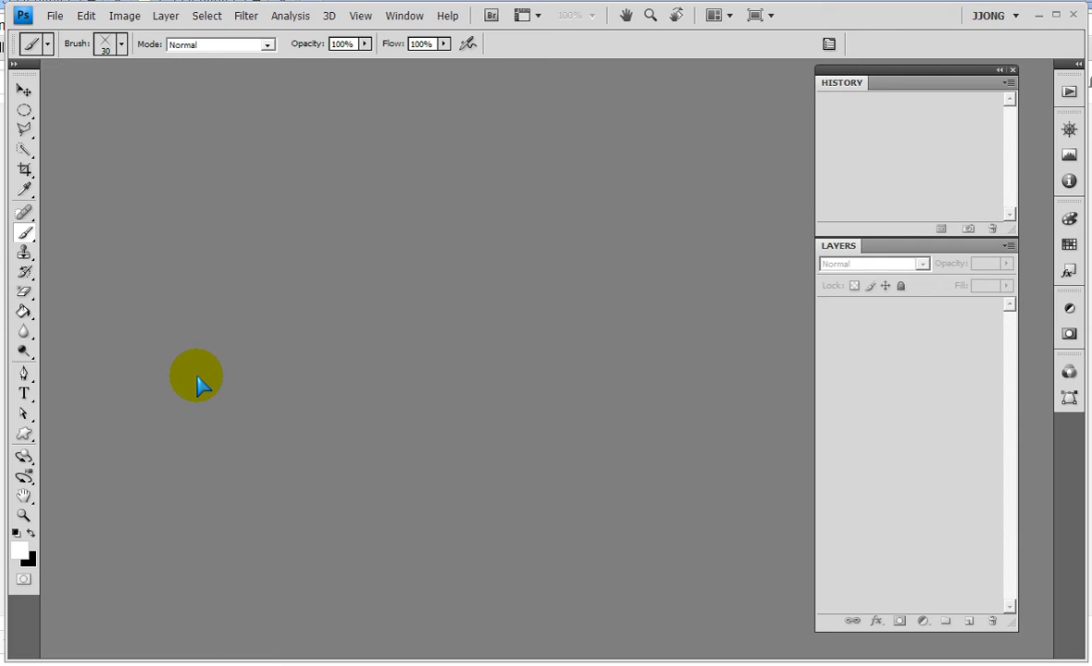
Open Sec03-01.jpg, the three-dart photo, from the 실습예제 > Sample folder.
key("ctrl+o")
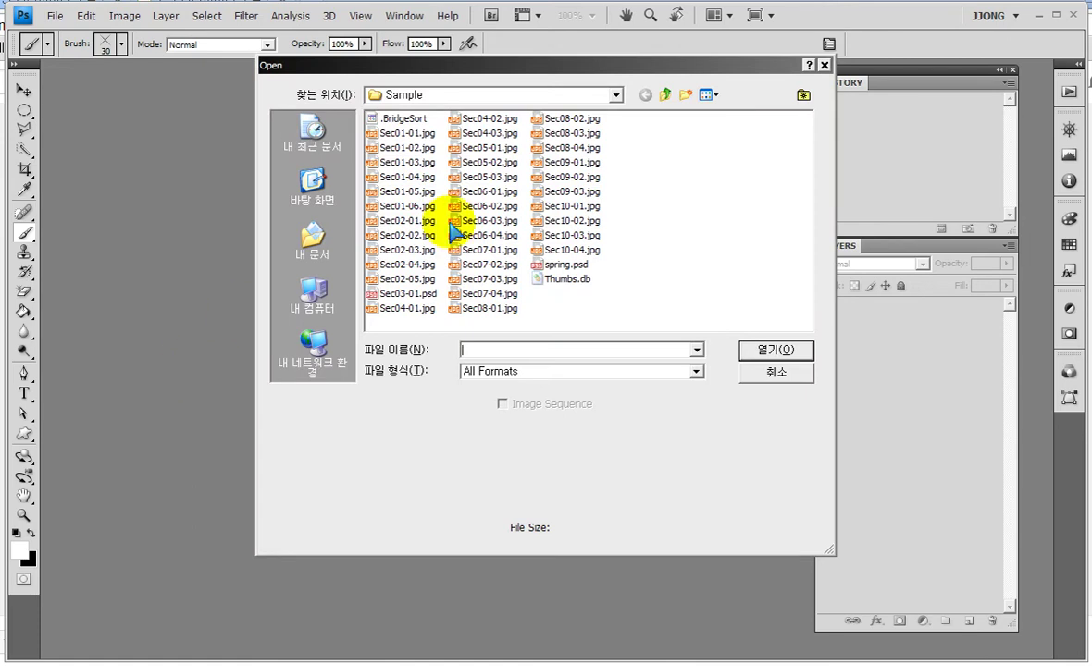
left_click(665, 94)
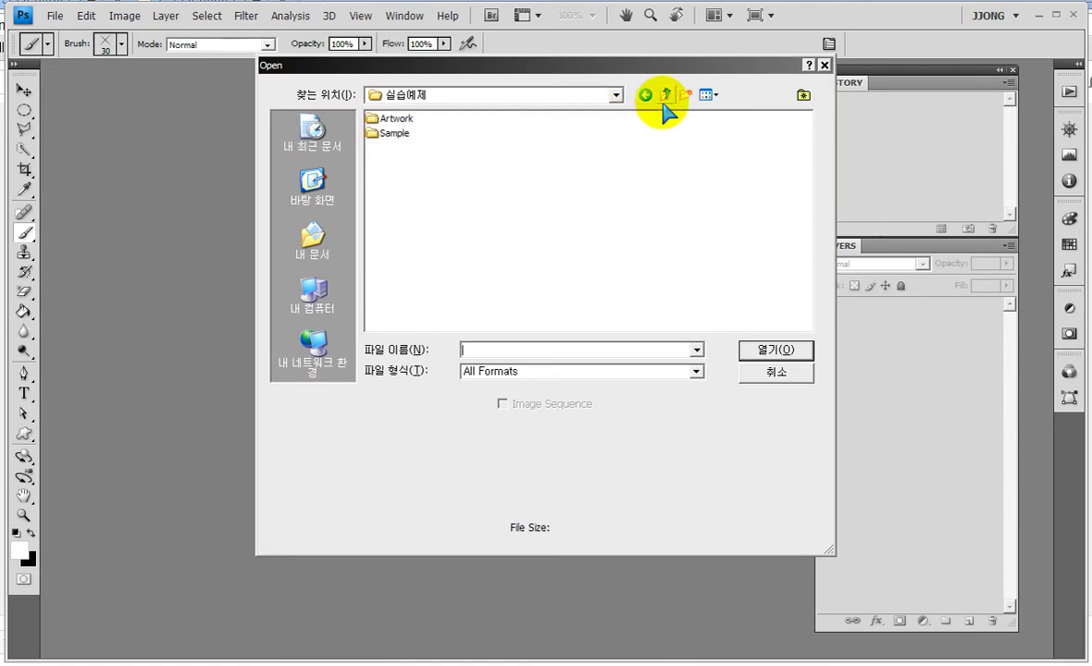
left_click(664, 94)
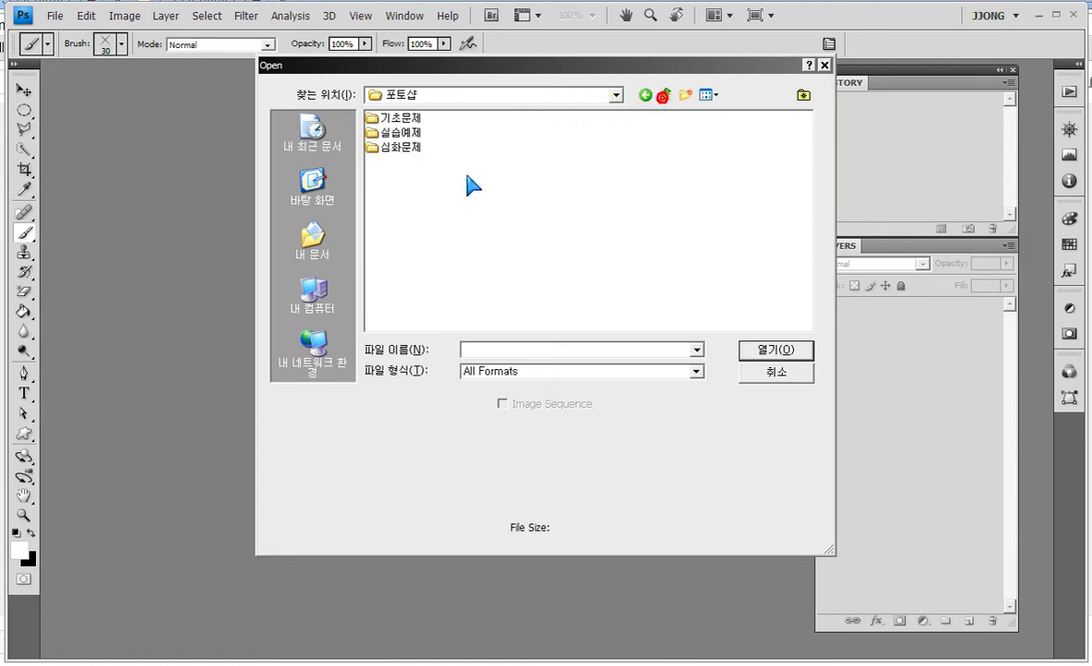
double_click(379, 132)
double_click(379, 132)
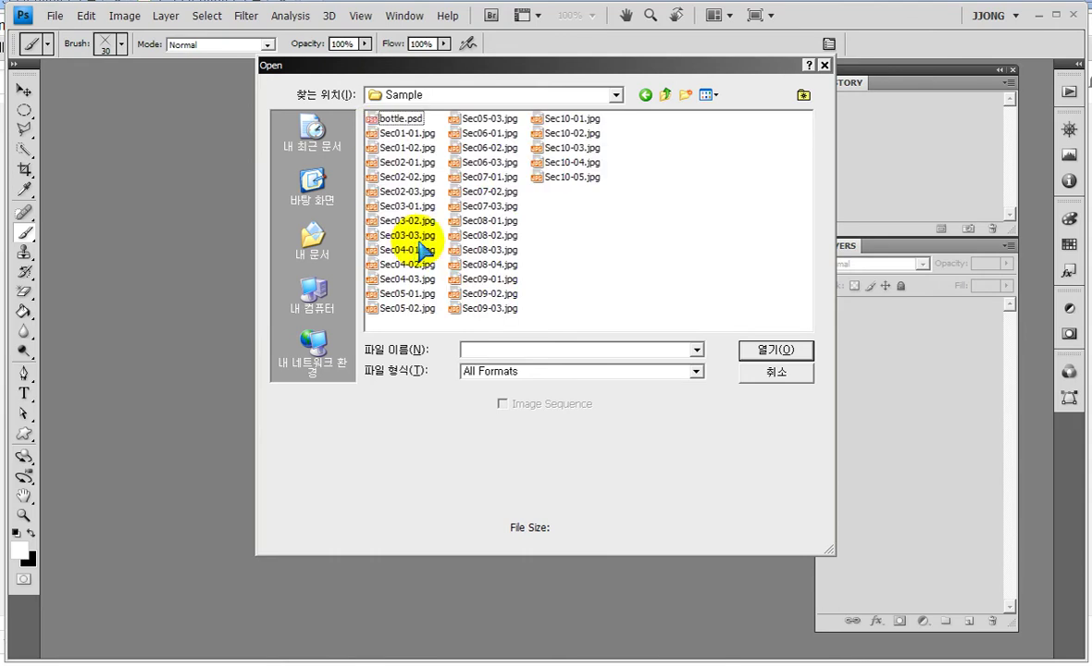
left_click(372, 207)
double_click(373, 207)
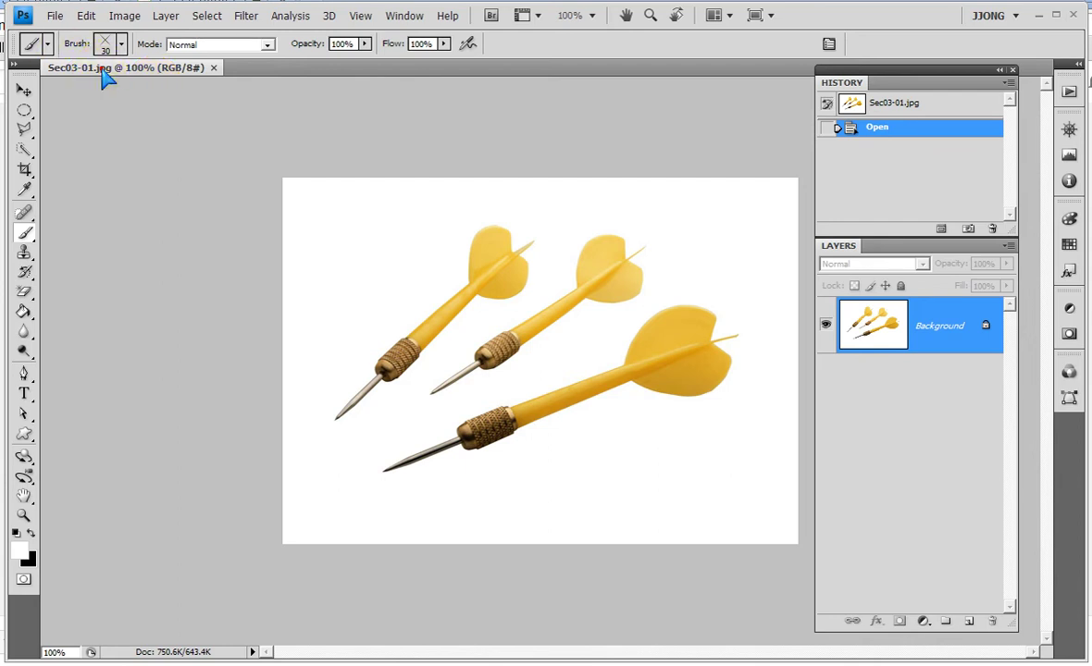
Float the Sec03-01.jpg document in its own window, then enlarge and reposition it.
left_click_drag(105, 68, 97, 65)
left_click_drag(590, 507, 728, 579)
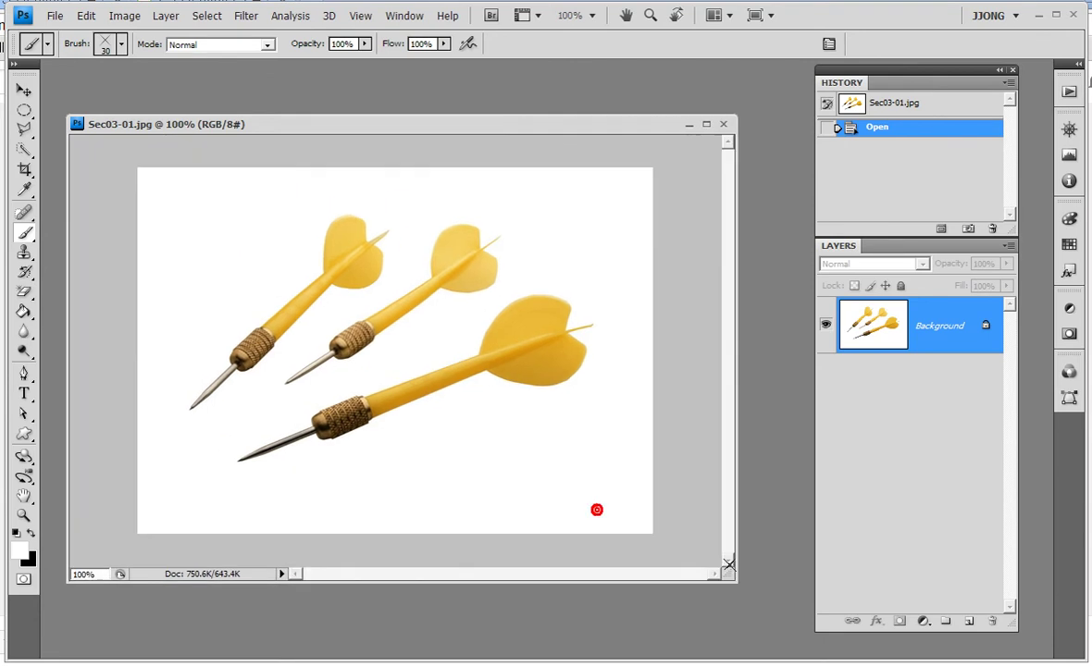
left_click_drag(523, 121, 557, 110)
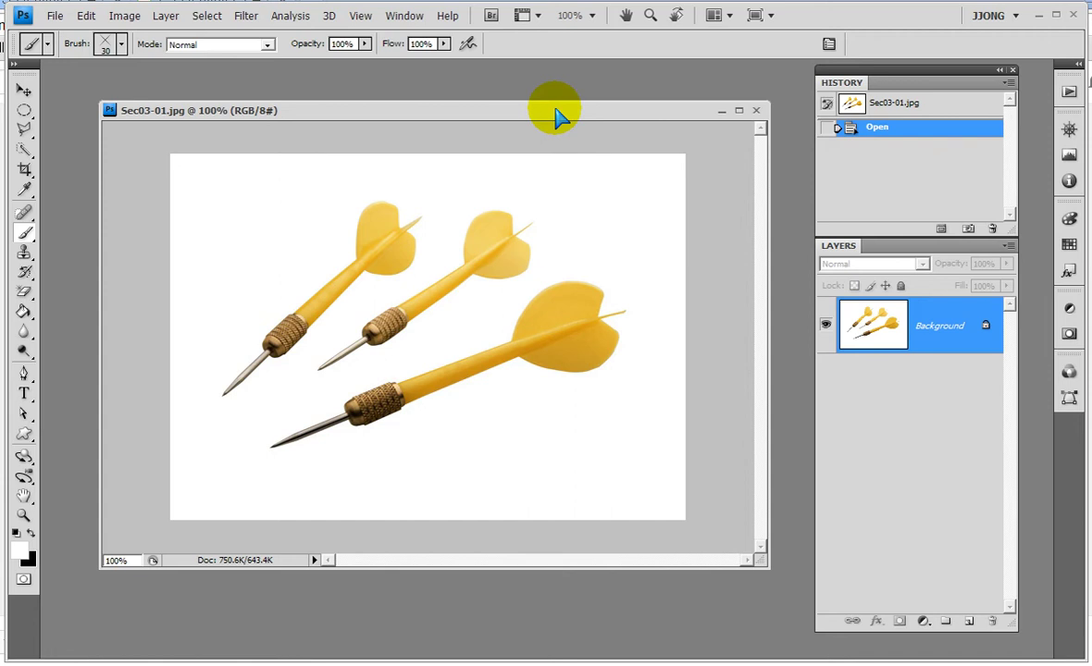
Erase the white background with the Magic Eraser at tolerance 10, leaving darts on transparent Layer 0.
left_click(25, 292)
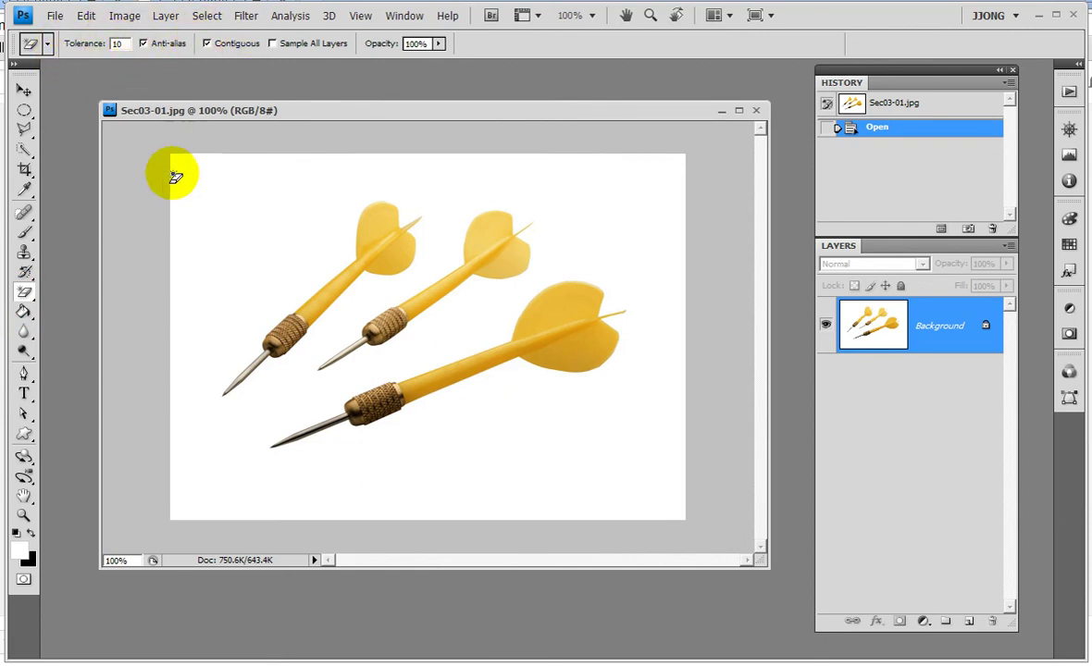
left_click(240, 252)
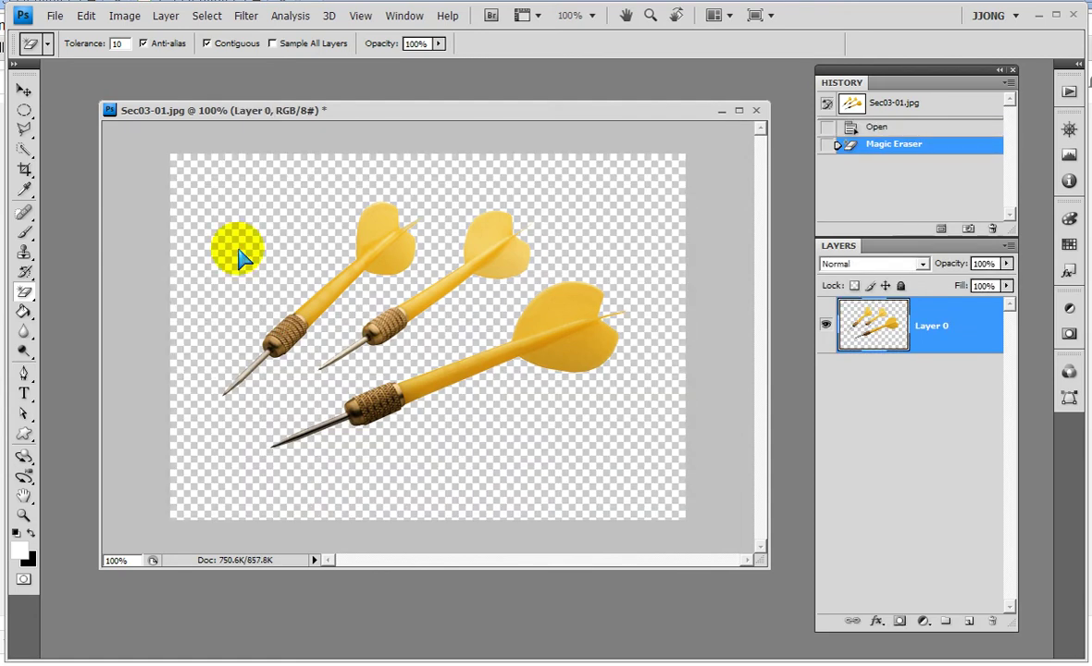
left_click(25, 129)
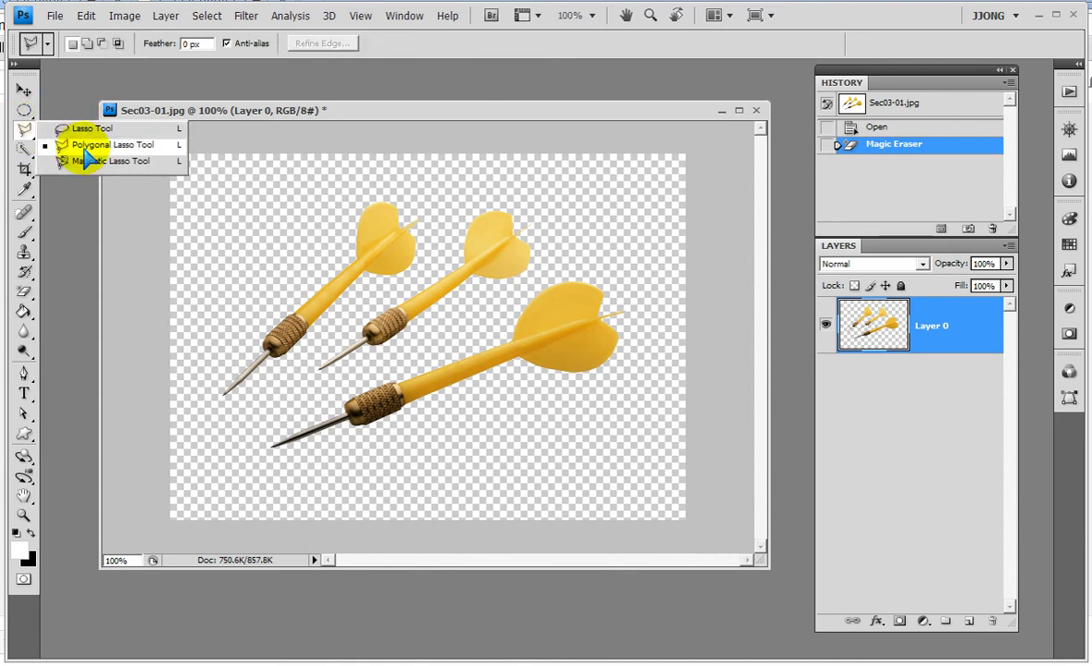
Start a Polygonal Lasso outline around the bottom dart's tip, shaft and flight.
left_click(88, 146)
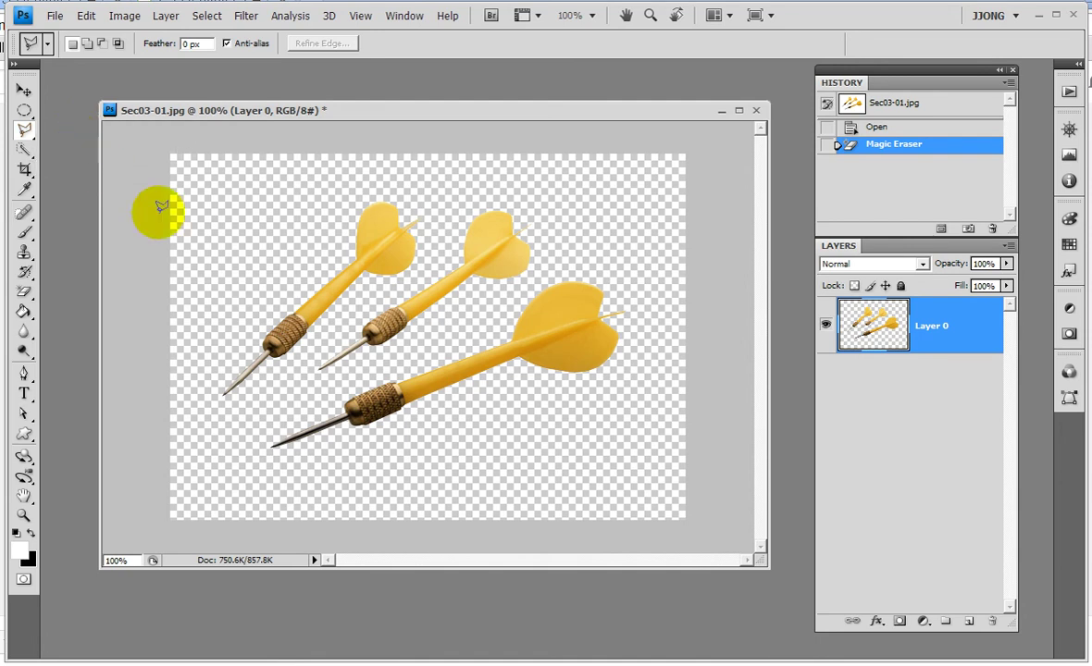
left_click(225, 452)
left_click(456, 327)
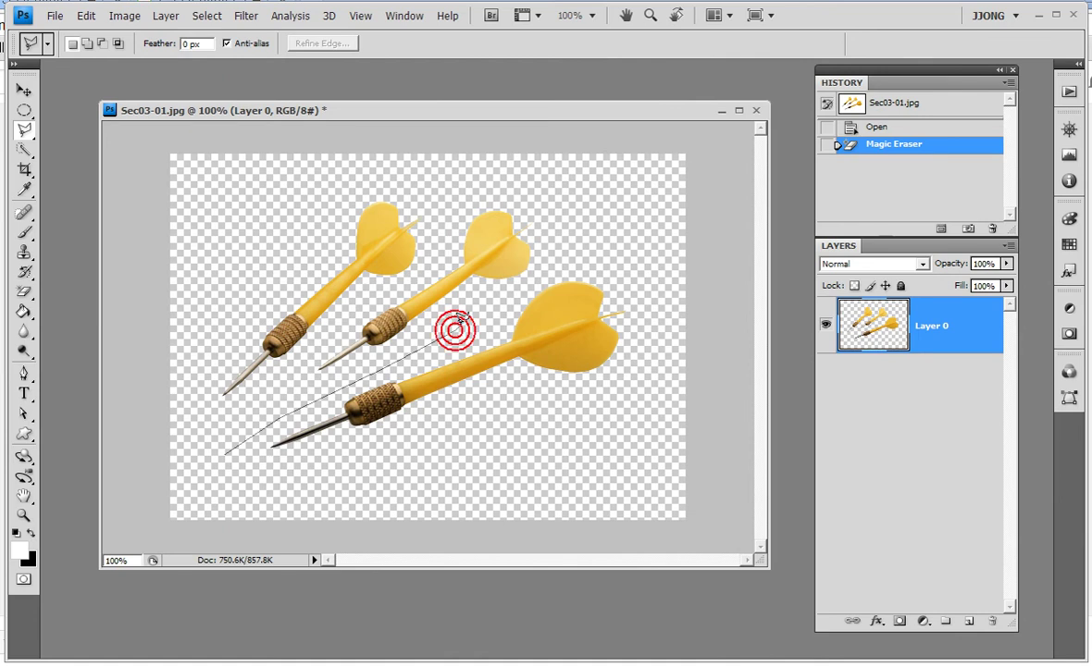
left_click(575, 254)
left_click(657, 255)
left_click(692, 314)
left_click(657, 383)
Close the selection under the bottom dart and copy it onto new Layer 1.
left_click(558, 413)
left_click(464, 440)
left_click(366, 472)
left_click(248, 472)
left_click(238, 451)
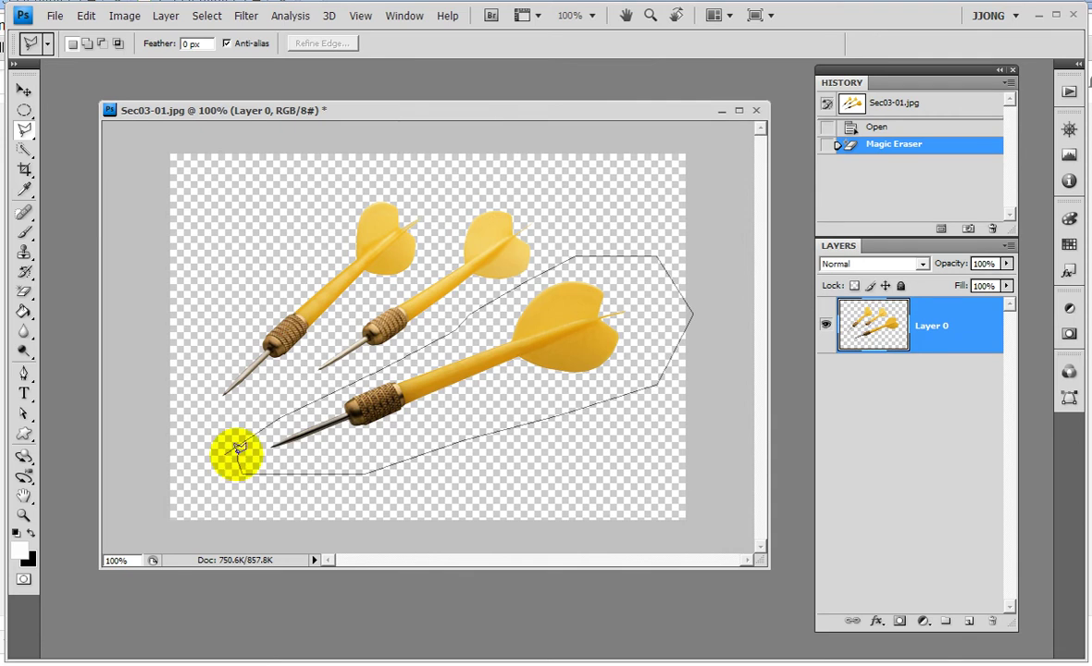
left_click(238, 451)
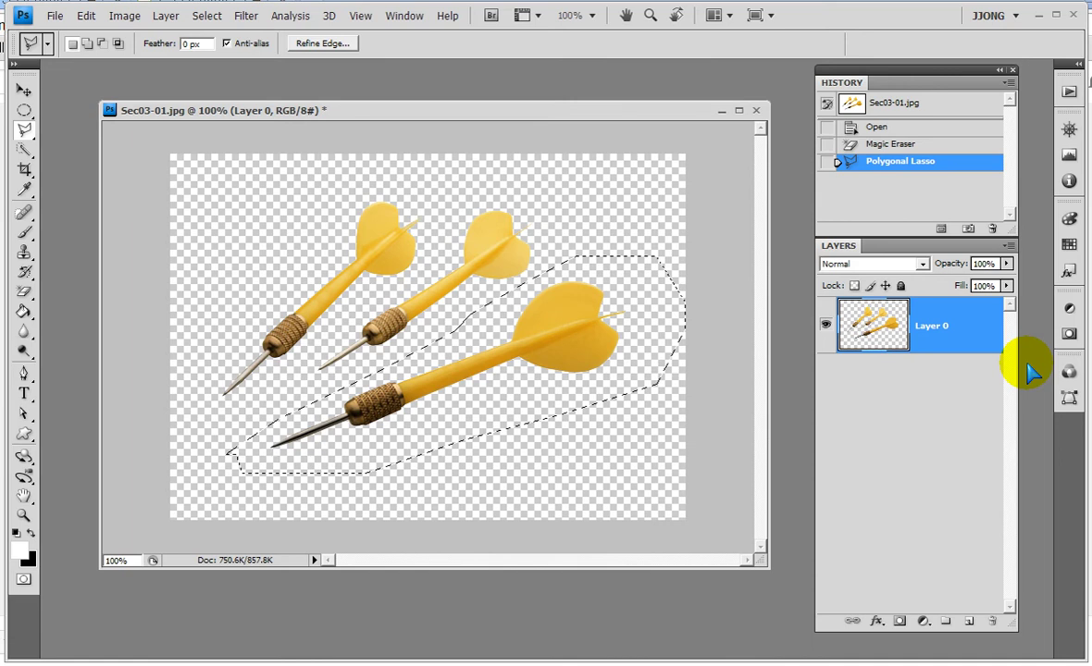
key("ctrl+j")
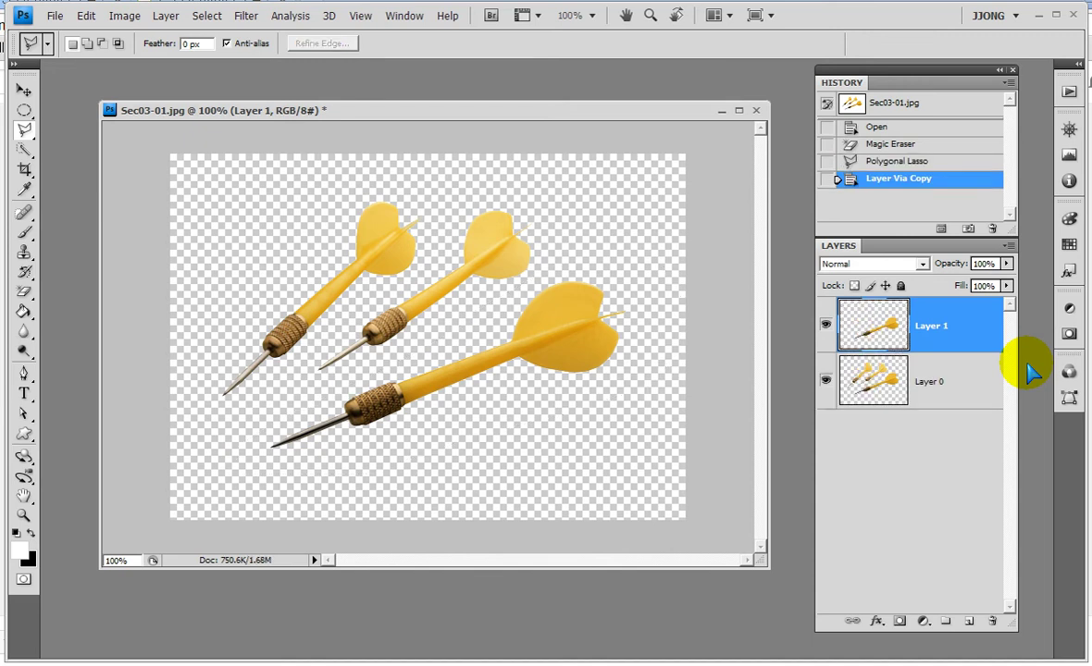
Move the Layer 1 dart copy down so it sits below the original bottom dart.
mouse_move(939, 356)
left_mouse_down()
mouse_move(822, 344)
mouse_move(954, 383)
left_mouse_up()
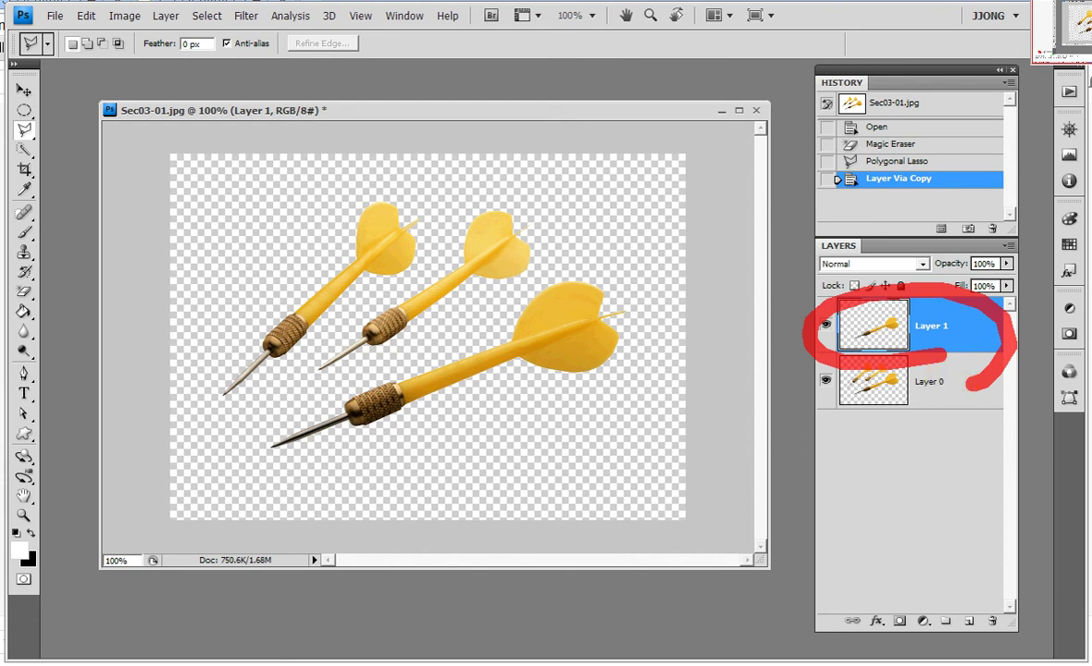
left_click(23, 90)
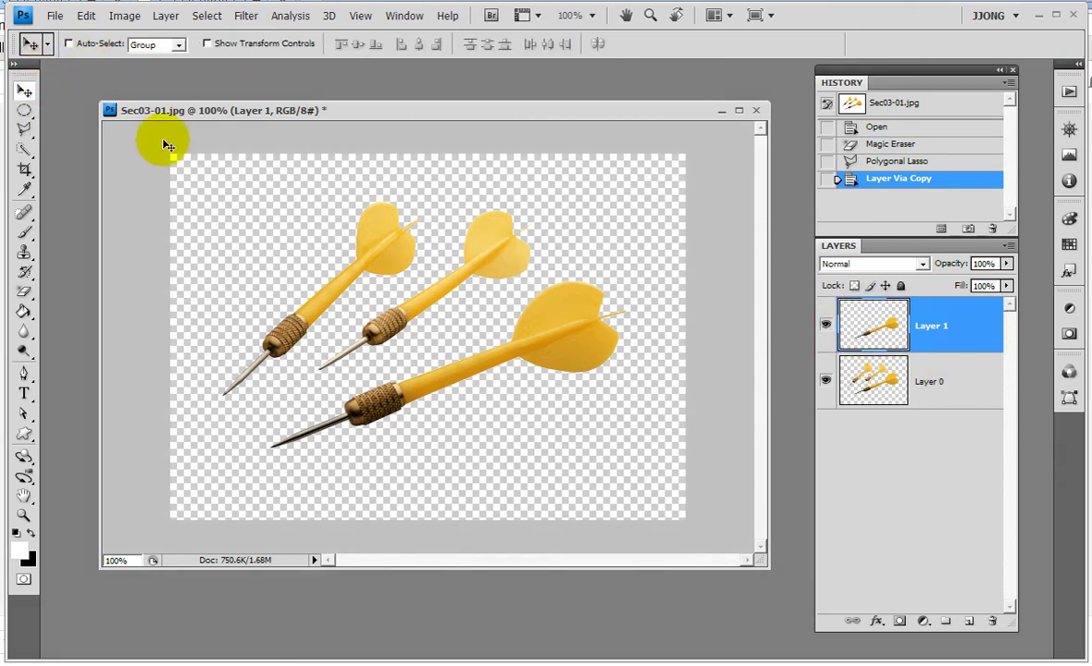
mouse_move(551, 341)
left_mouse_down()
mouse_move(553, 396)
mouse_move(515, 413)
left_mouse_up()
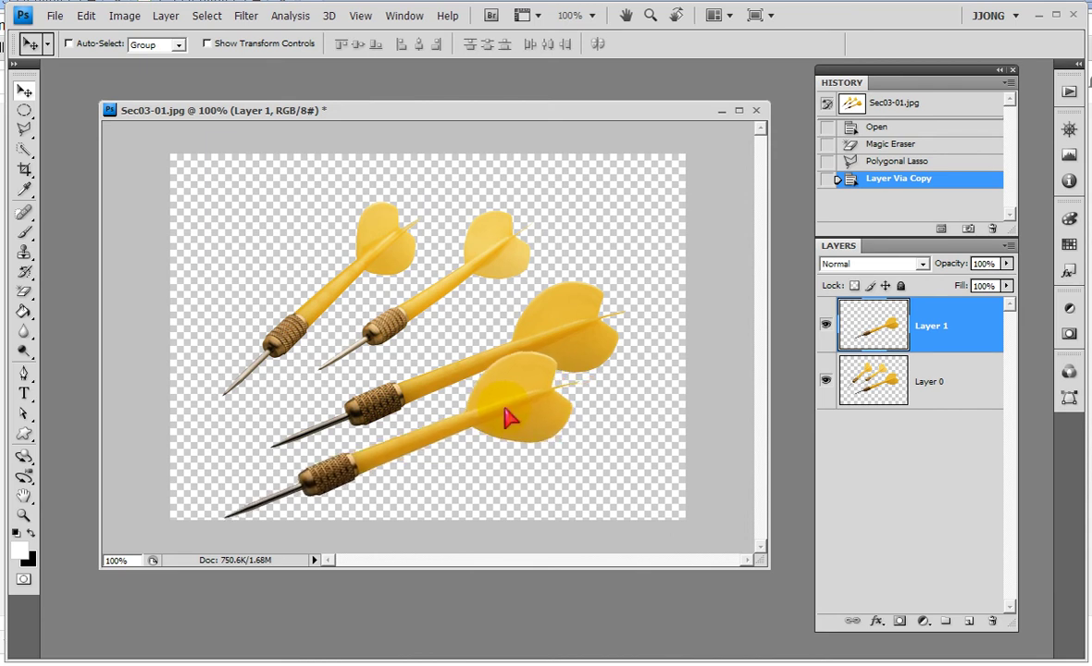
left_click_drag(515, 413, 500, 400)
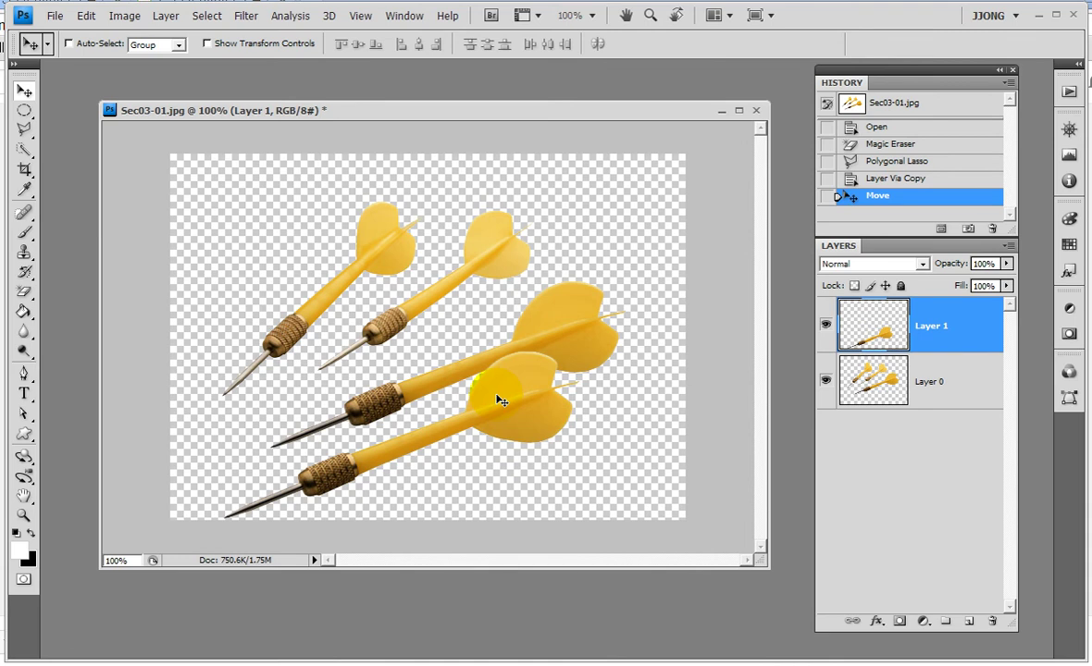
mouse_move(535, 268)
left_mouse_down()
mouse_move(618, 159)
mouse_move(535, 268)
left_mouse_up()
mouse_move(364, 307)
left_mouse_down()
mouse_move(315, 372)
mouse_move(407, 274)
mouse_move(361, 315)
left_mouse_up()
key("Escape")
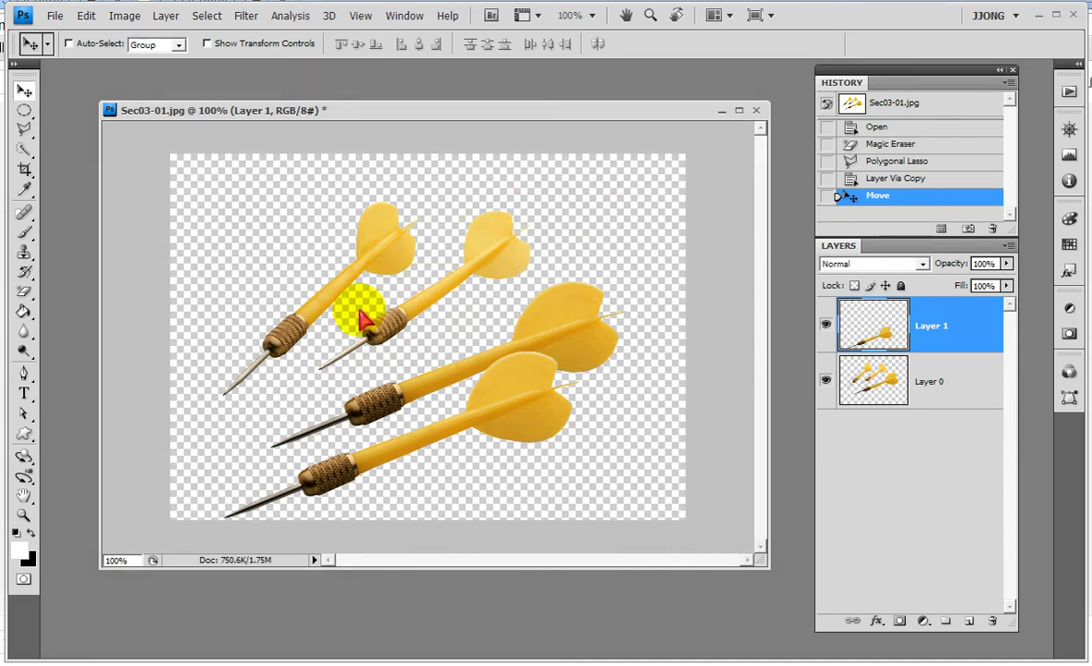
Outline the upper-middle second dart with a closed Polygonal Lasso selection.
left_click(25, 151)
left_click(24, 129)
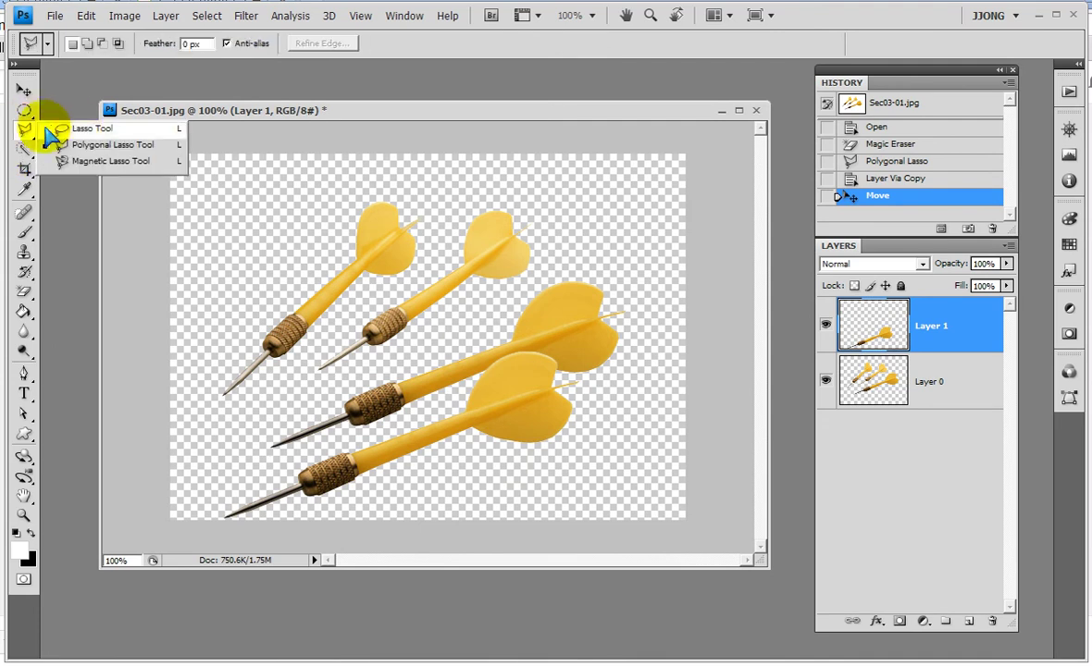
left_click(91, 147)
left_click(286, 389)
left_click(321, 342)
left_click(403, 268)
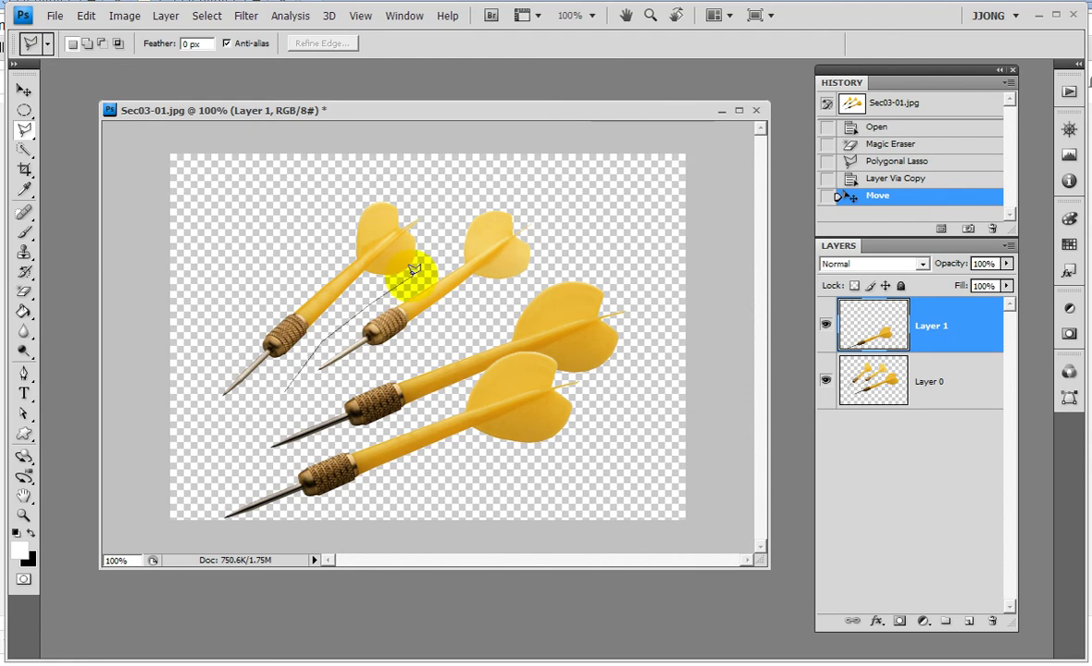
left_click(507, 187)
left_click(550, 211)
left_click(562, 242)
left_click(538, 278)
left_click(293, 388)
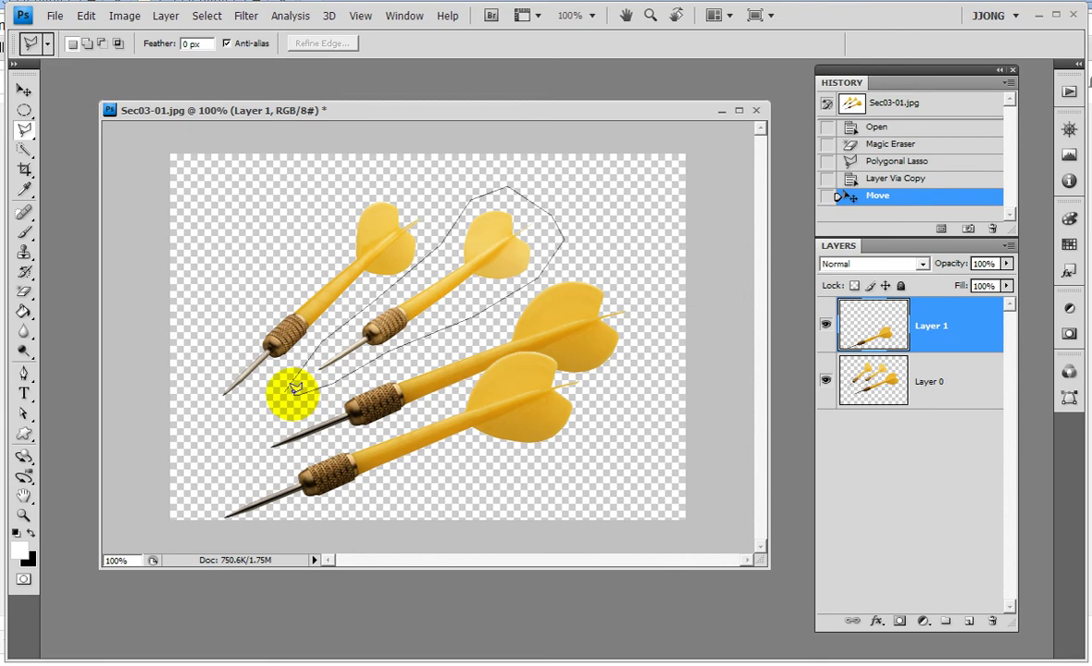
left_click(293, 388)
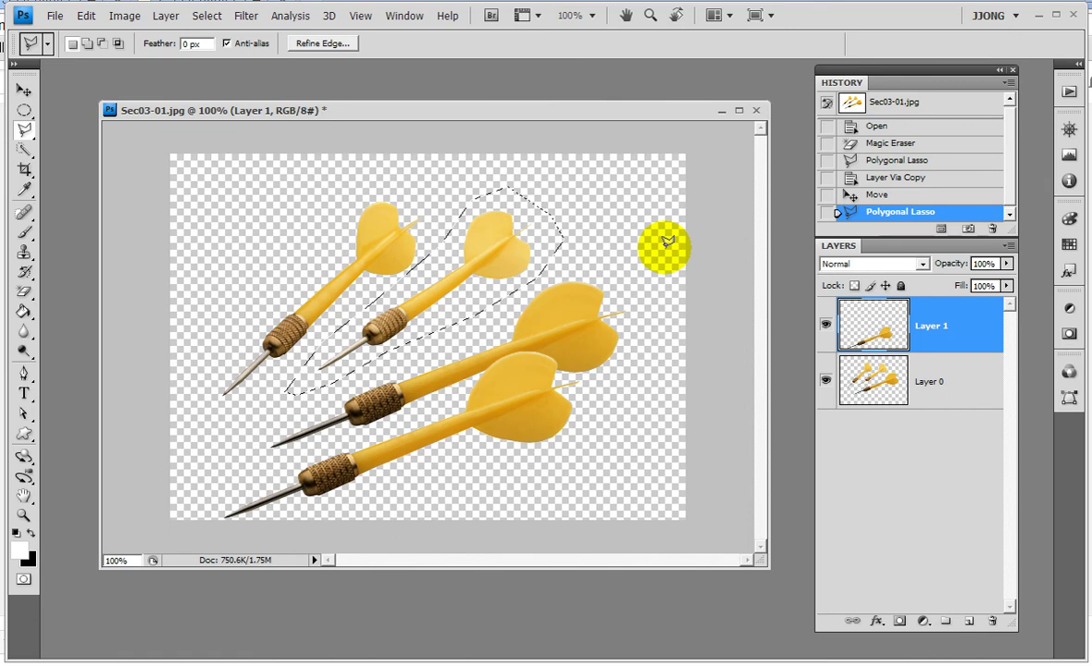
Make Layer 0 active and copy the selected dart onto new Layer 2.
mouse_move(998, 319)
left_mouse_down()
mouse_move(853, 286)
mouse_move(1009, 294)
left_mouse_up()
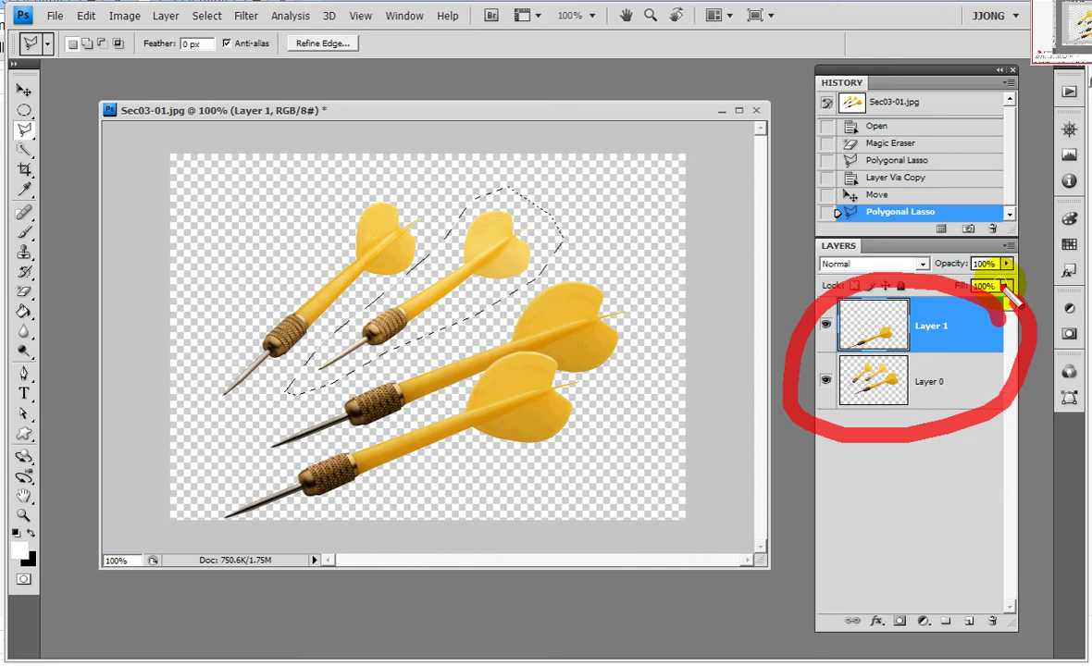
mouse_move(375, 354)
left_mouse_down()
mouse_move(329, 366)
mouse_move(348, 322)
mouse_move(541, 165)
mouse_move(423, 359)
left_mouse_up()
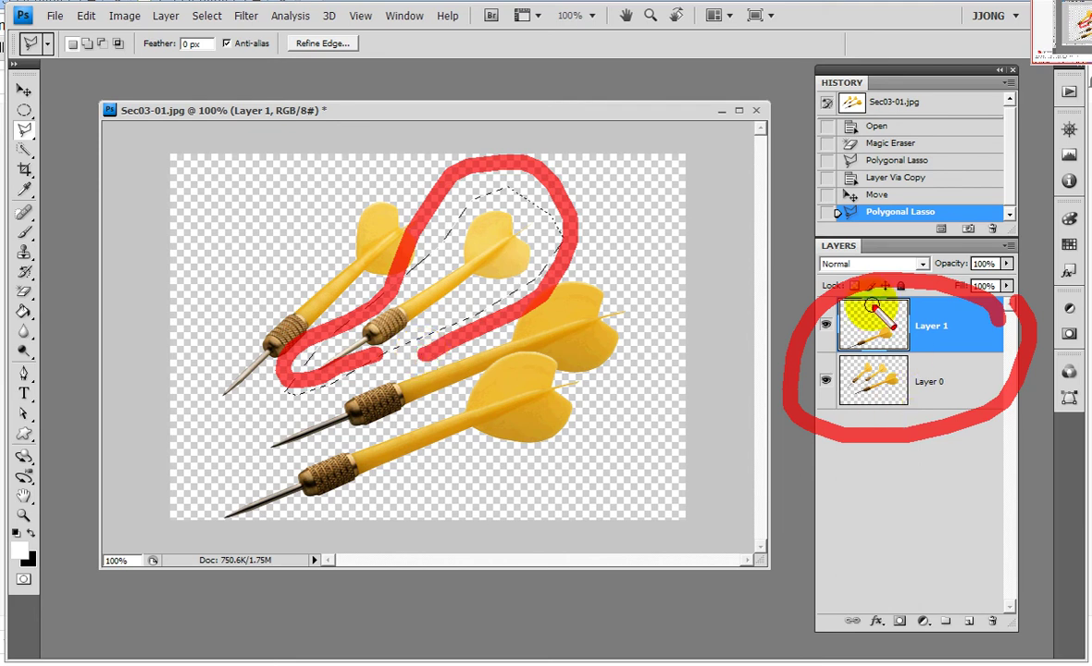
key("Escape")
mouse_move(839, 293)
left_mouse_down()
mouse_move(838, 345)
mouse_move(905, 350)
mouse_move(923, 292)
mouse_move(830, 290)
left_mouse_up()
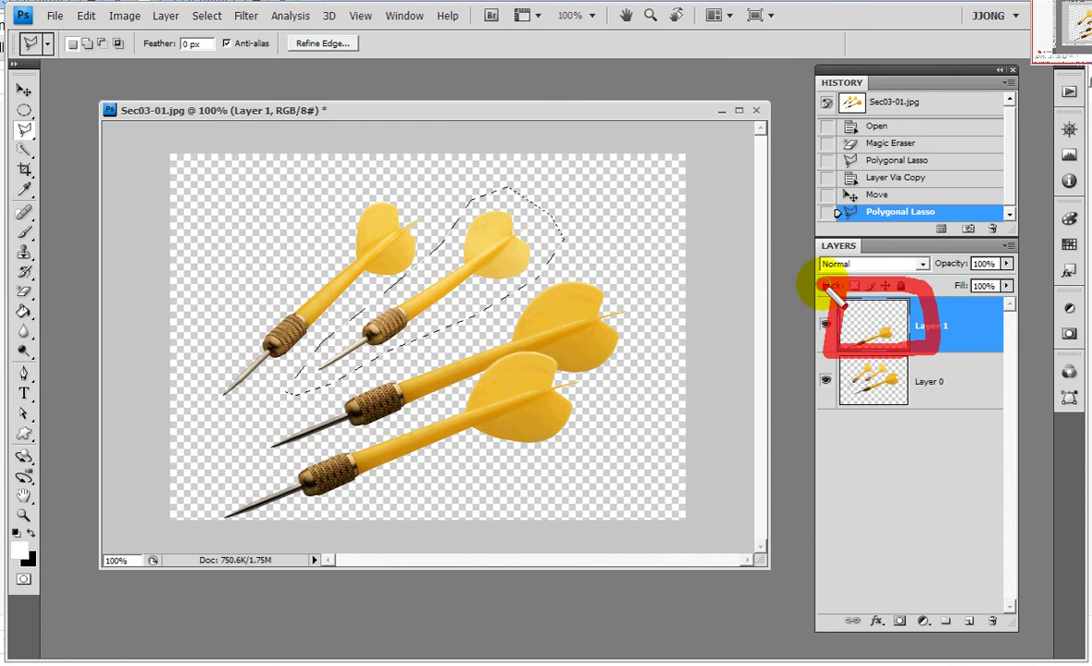
mouse_move(826, 336)
left_mouse_down()
mouse_move(930, 361)
mouse_move(814, 421)
mouse_move(986, 402)
mouse_move(938, 376)
left_mouse_up()
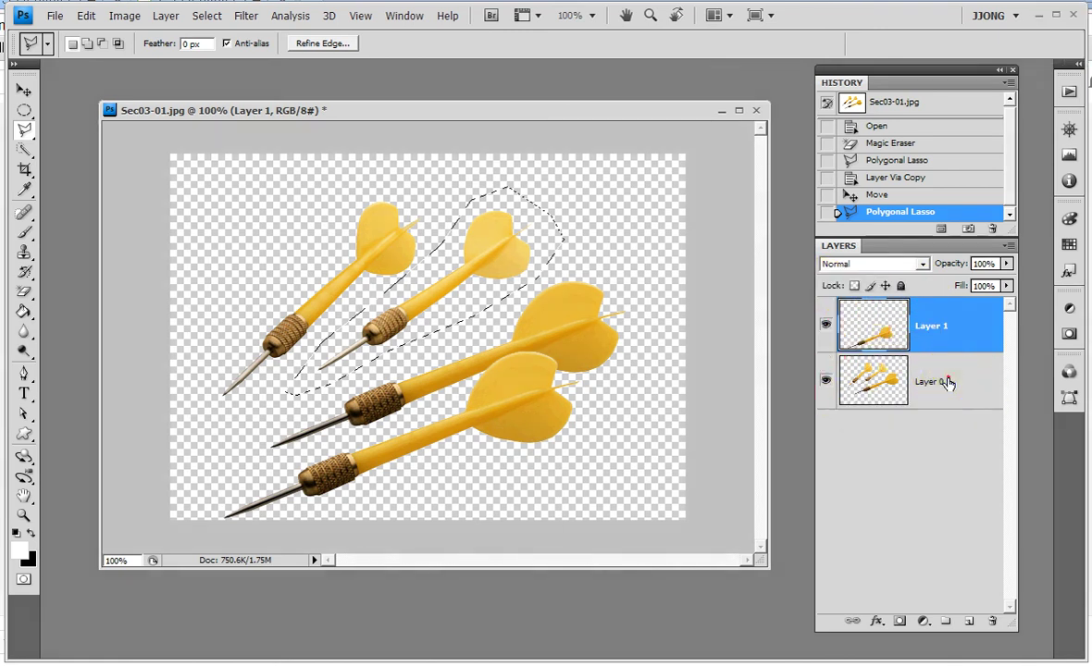
left_click(948, 382)
key("ctrl+j")
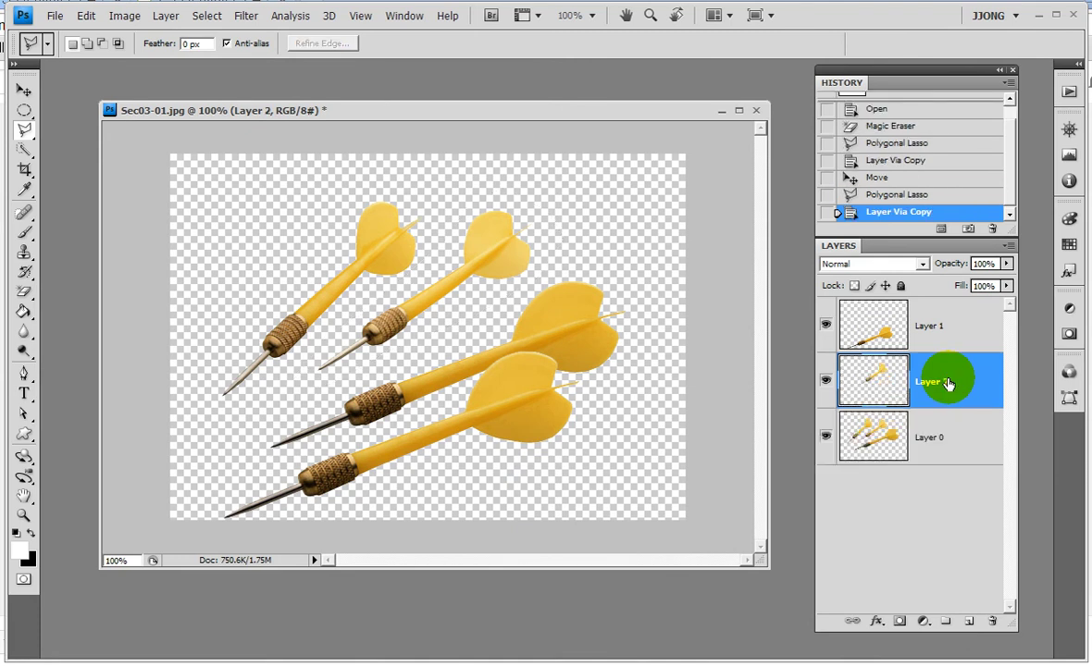
Drag the Layer 2 dart copy to the upper right of the photo, making five darts.
left_click(24, 89)
mouse_move(499, 249)
left_mouse_down()
mouse_move(601, 231)
mouse_move(623, 210)
left_mouse_up()
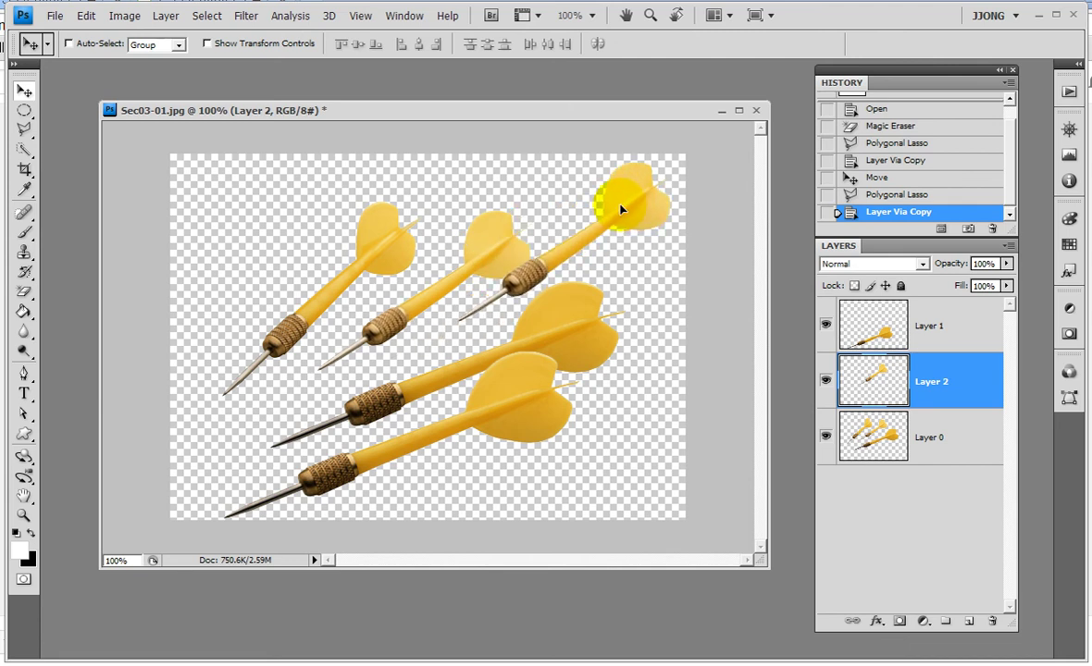
left_click_drag(623, 210, 627, 212)
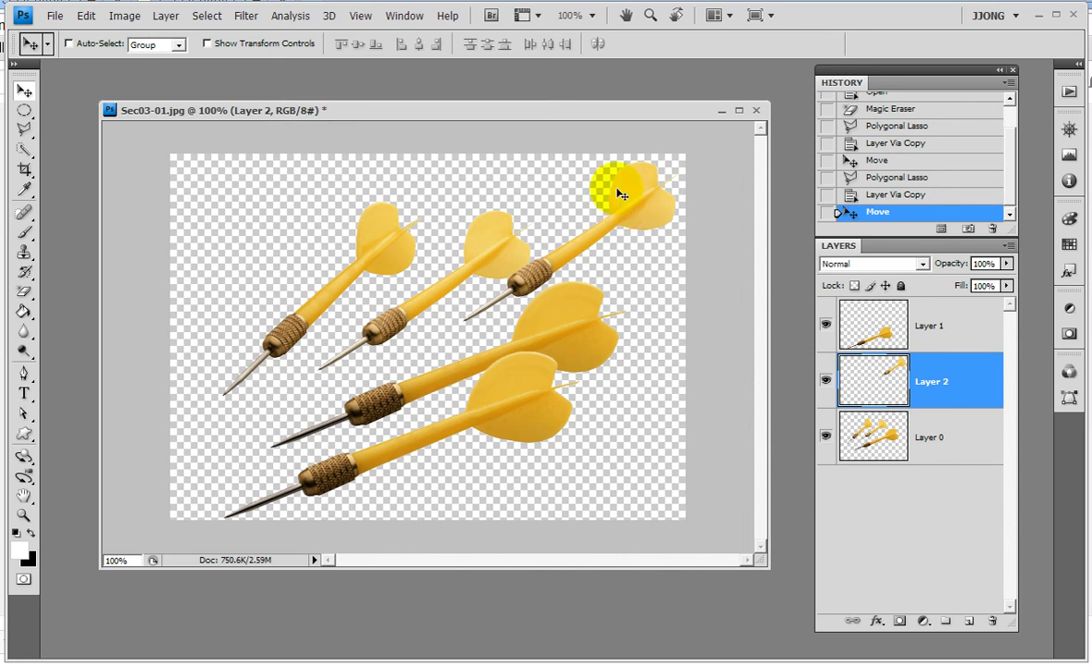
Add empty Layer 3 and set the swatches to black foreground, white background.
left_click(970, 622)
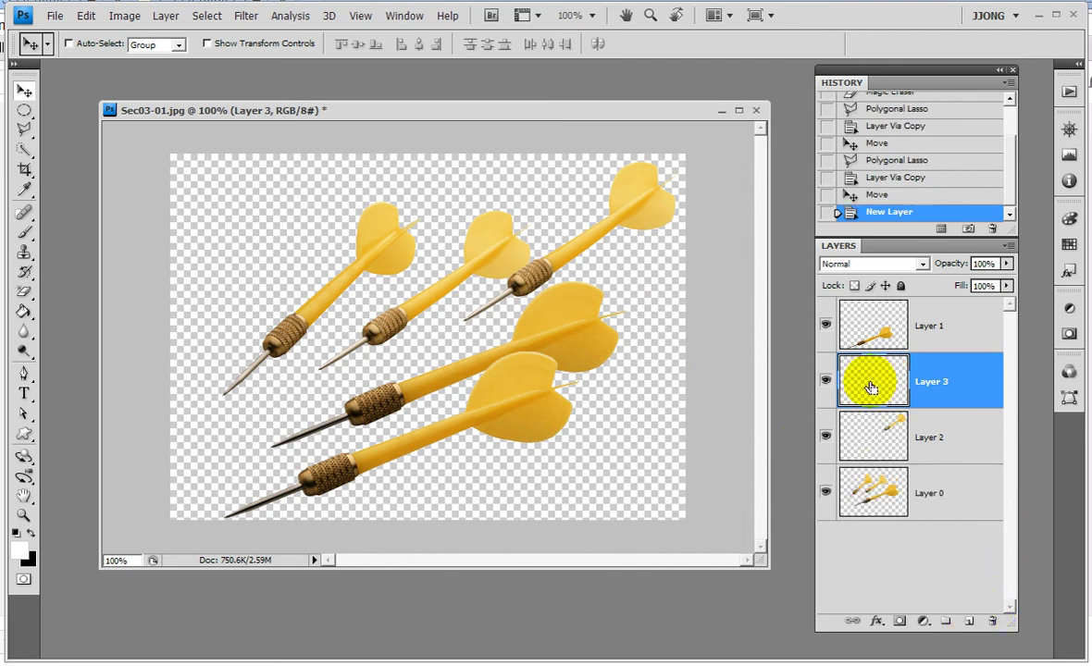
left_click_drag(797, 407, 853, 361)
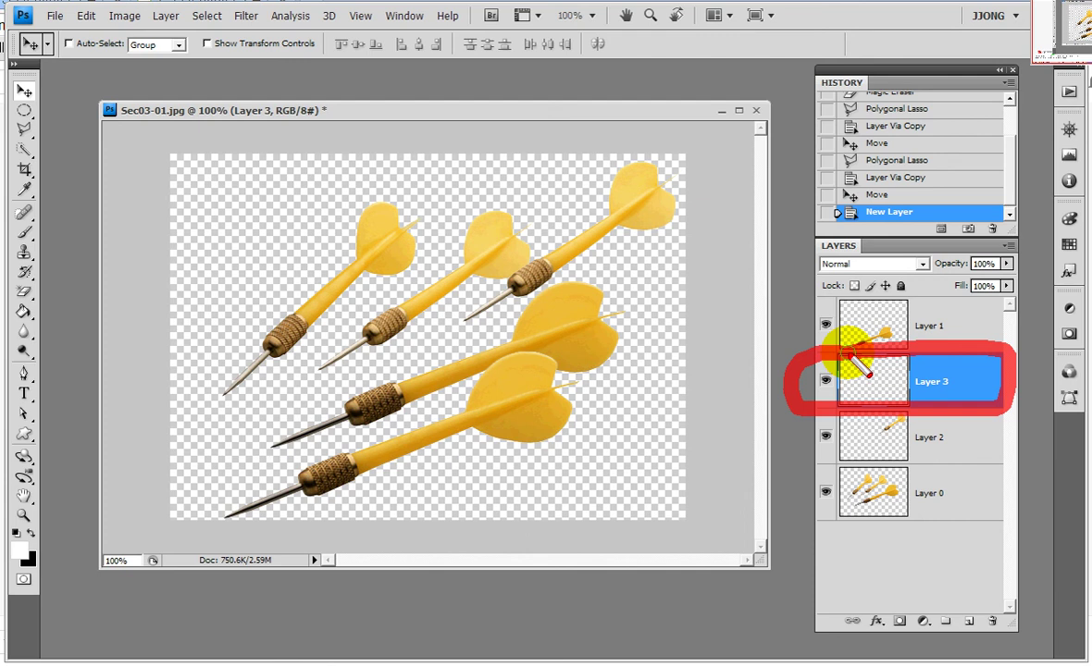
mouse_move(823, 529)
left_mouse_down()
mouse_move(936, 575)
mouse_move(981, 512)
mouse_move(814, 515)
left_mouse_up()
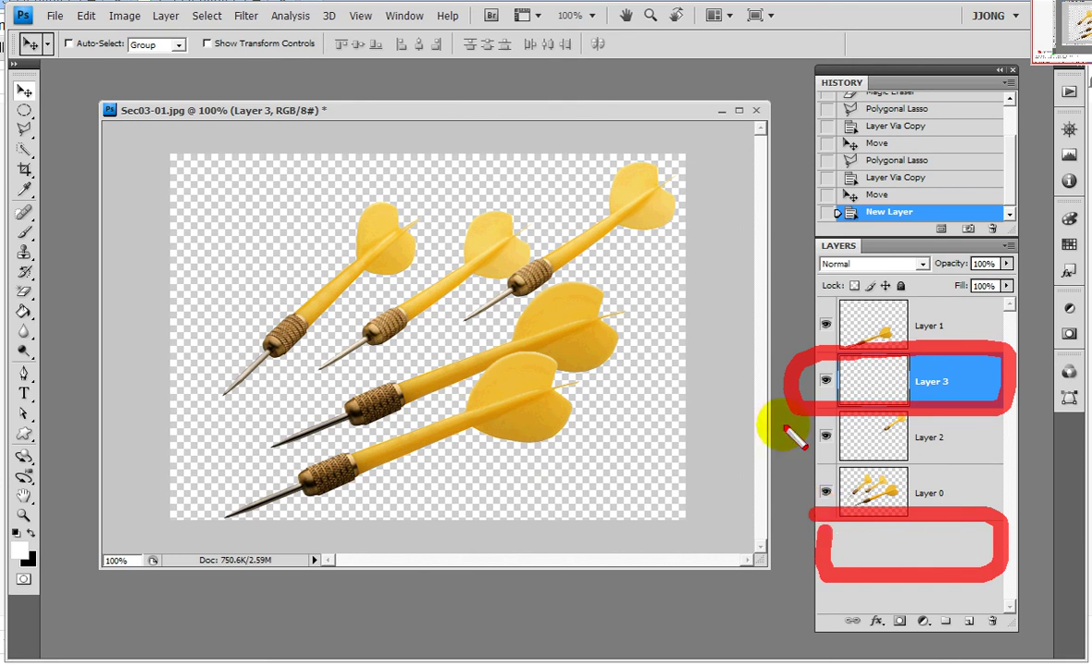
mouse_move(57, 533)
left_mouse_down()
mouse_move(2, 529)
mouse_move(74, 566)
mouse_move(57, 514)
left_mouse_up()
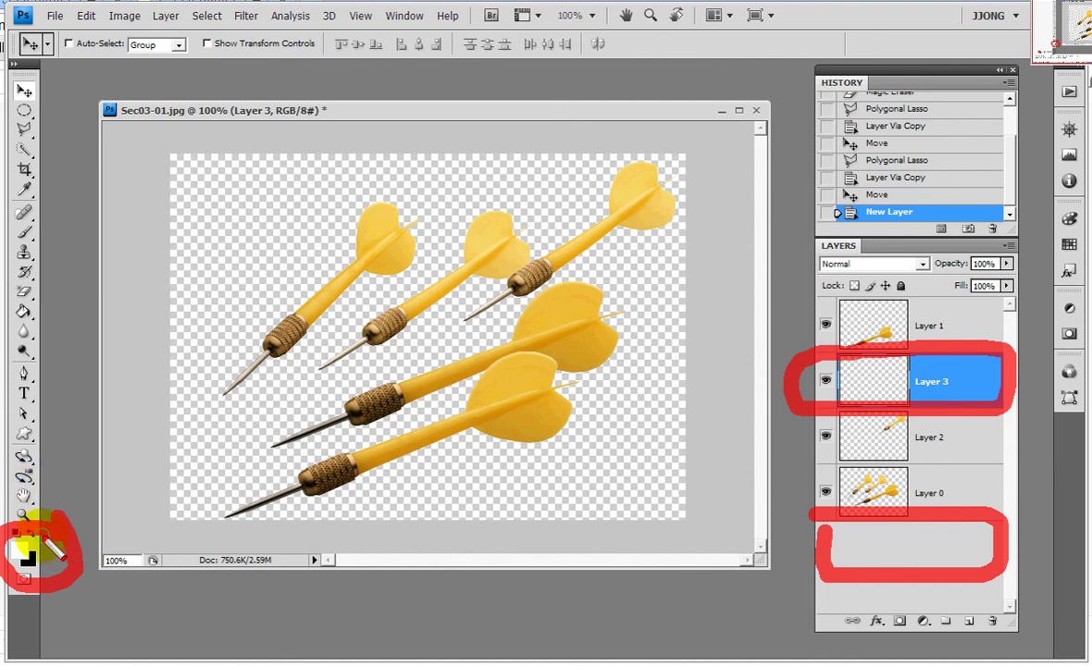
key("e")
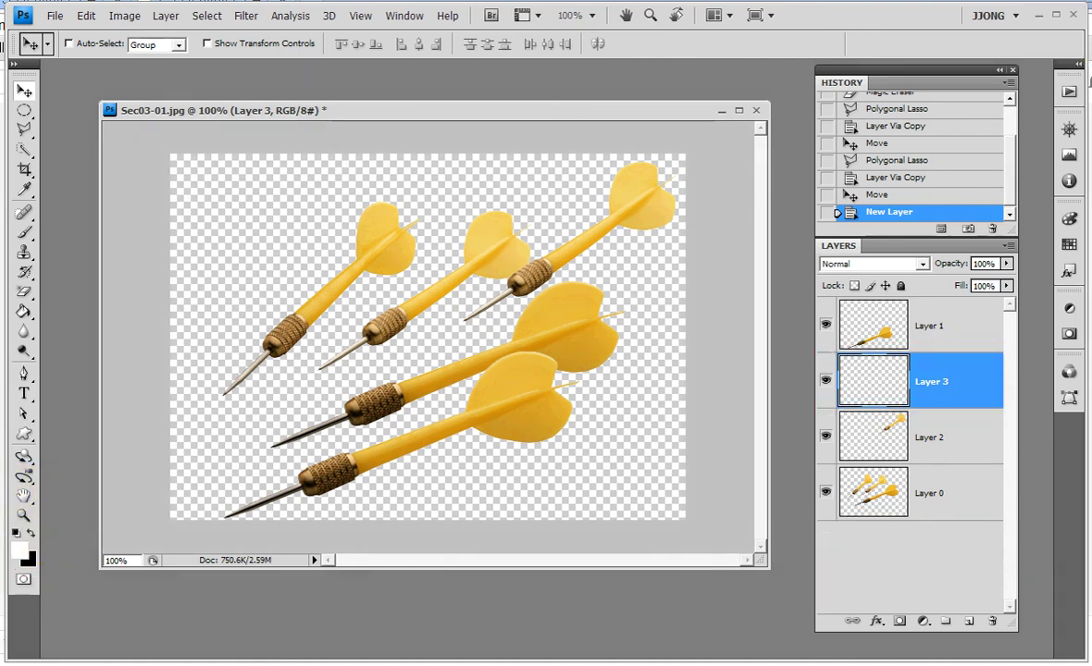
left_click_drag(30, 537, 21, 540)
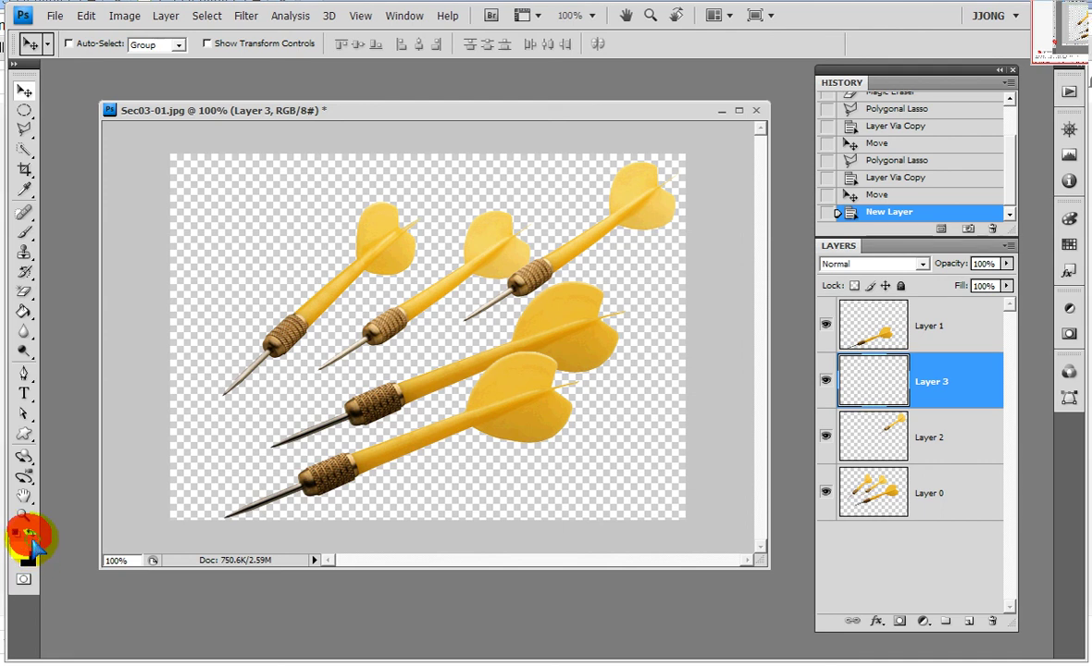
key("Escape")
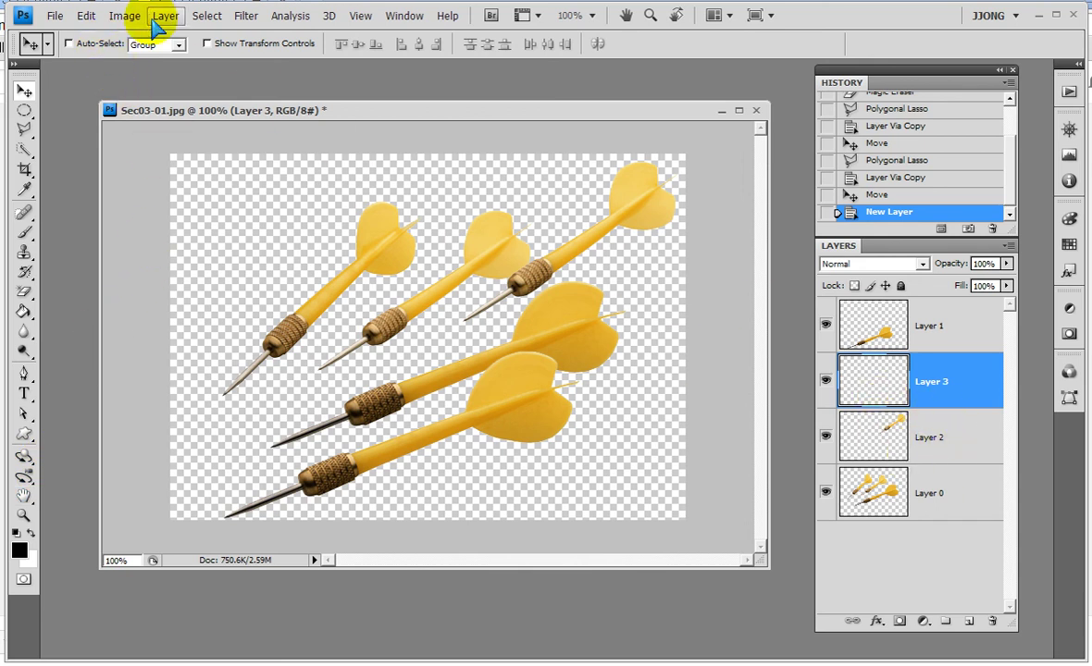
Convert Layer 3 into a white Background layer beneath the darts with Background From Layer.
left_click(159, 18)
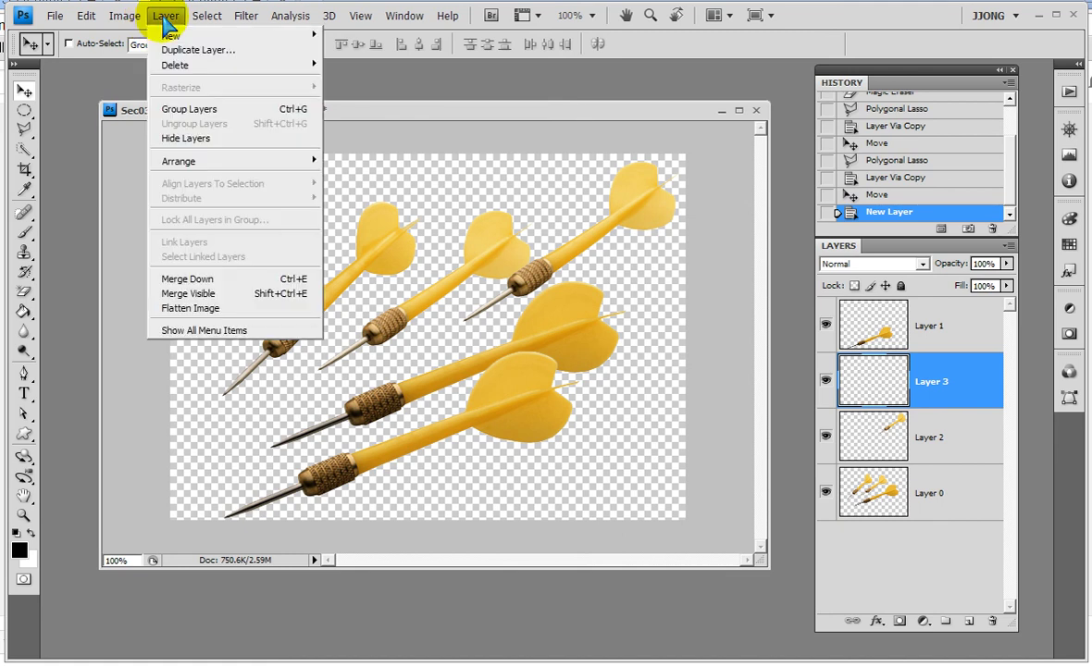
mouse_move(171, 35)
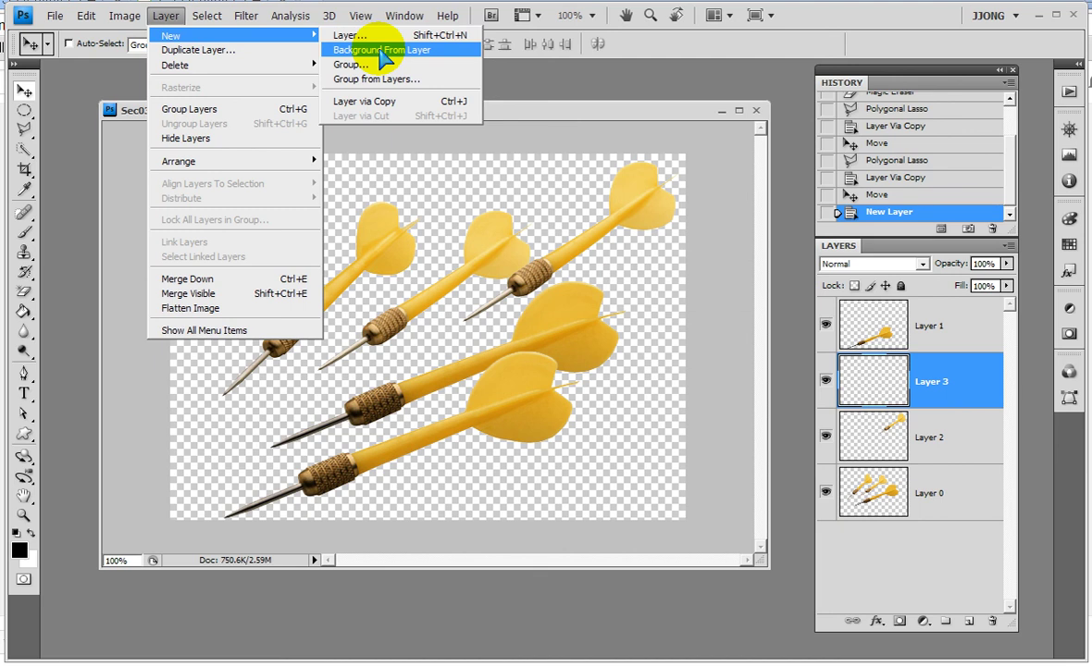
left_click(381, 51)
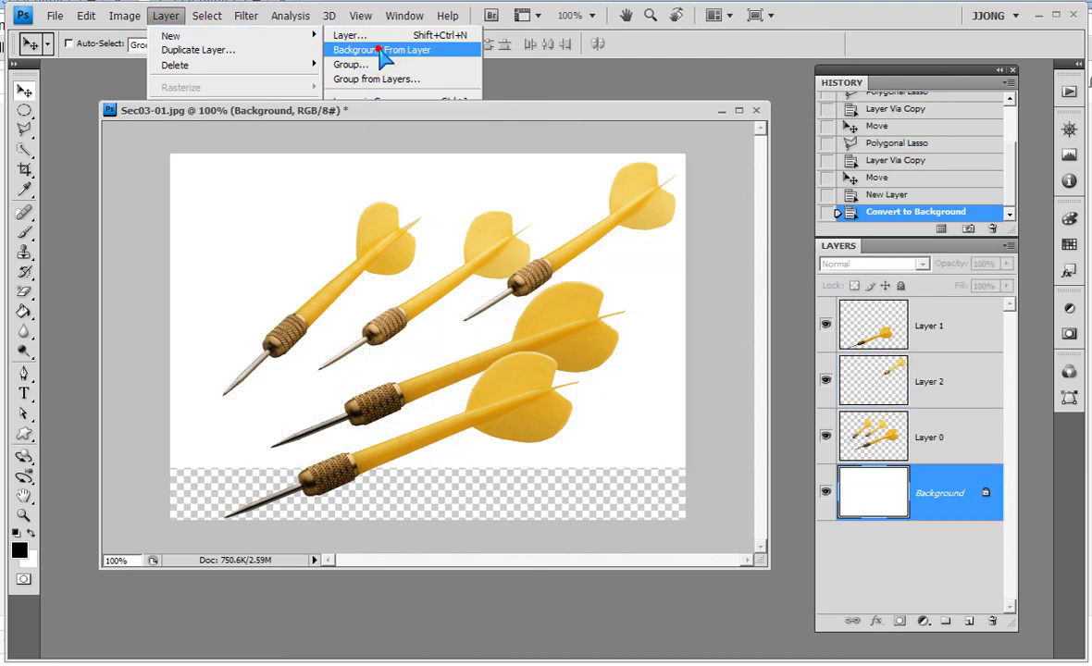
left_click_drag(887, 451, 906, 451)
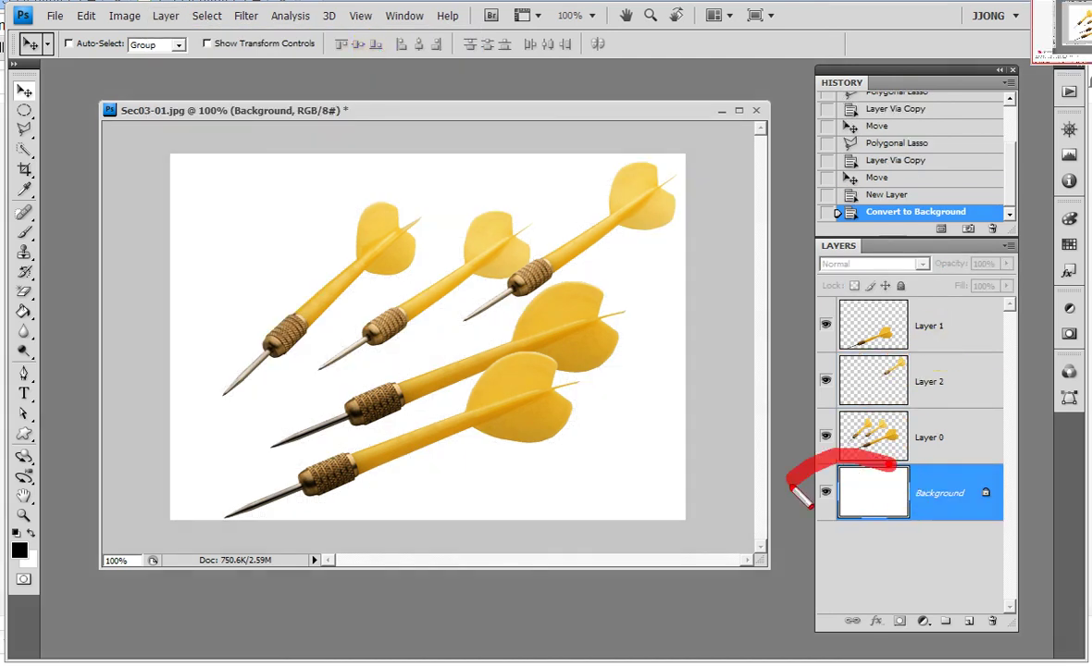